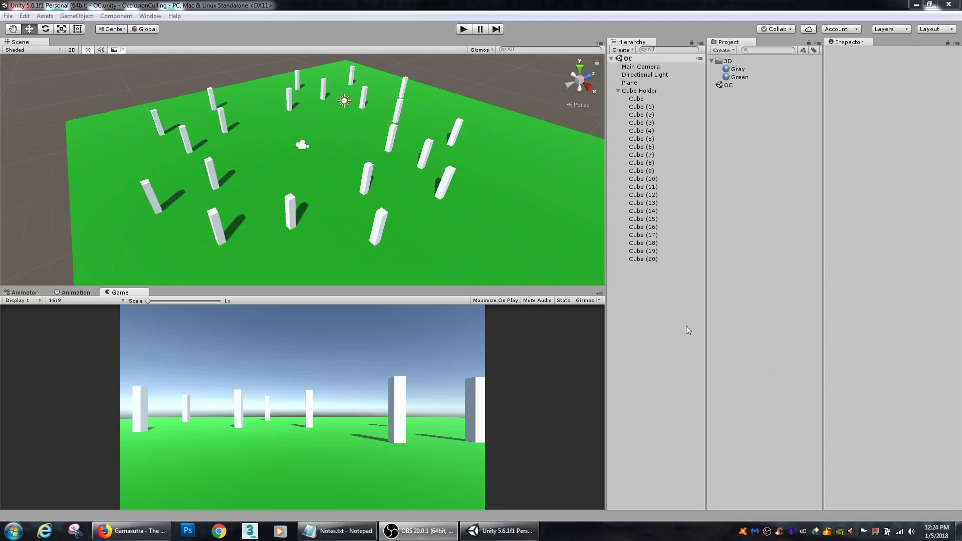
Enlarge the Scene view by lowering its border with the Game view.
right_drag(356, 159, 434, 161)
drag(418, 286, 419, 351)
right_drag(385, 301, 201, 226)
right_drag(457, 226, 355, 204)
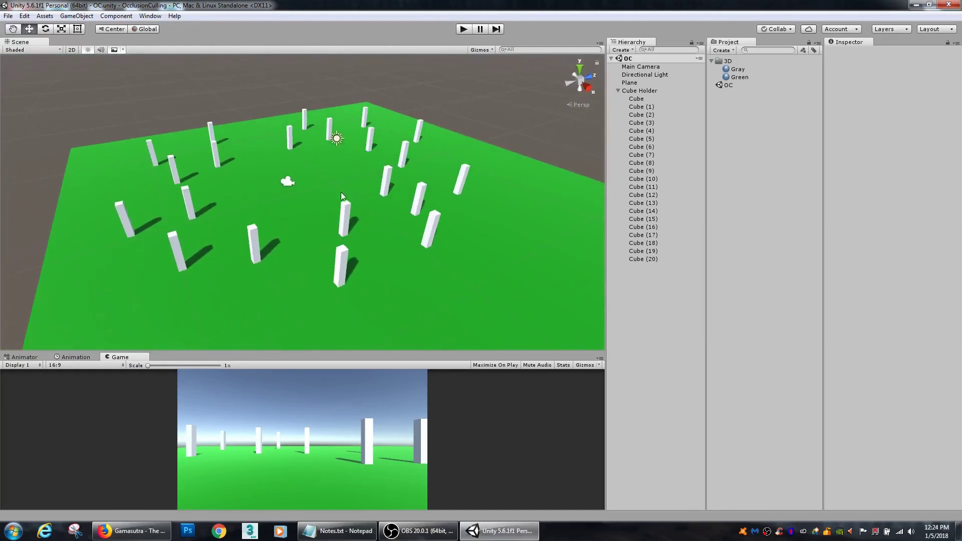
Mark the first Cube under Cube Holder as static for everything except Lightmap Static.
click(663, 99)
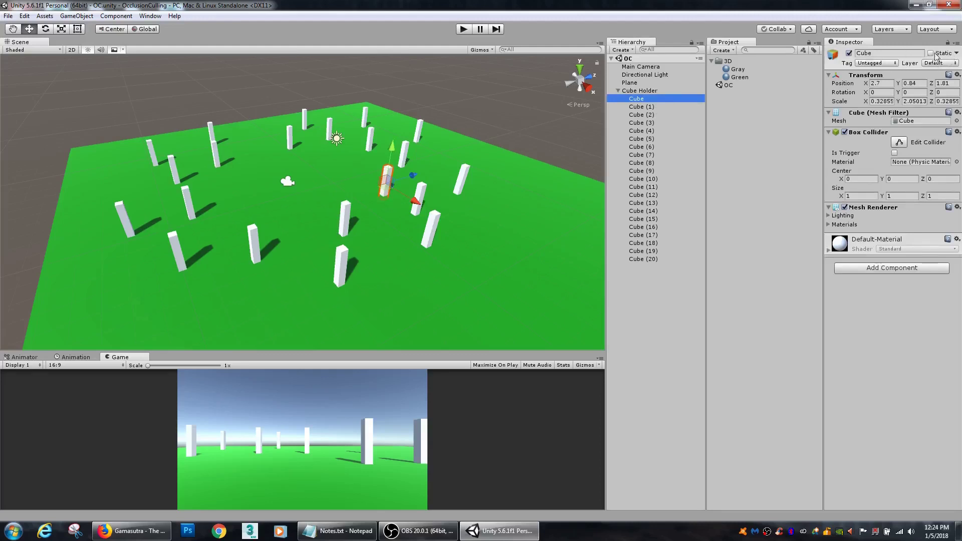
click(956, 53)
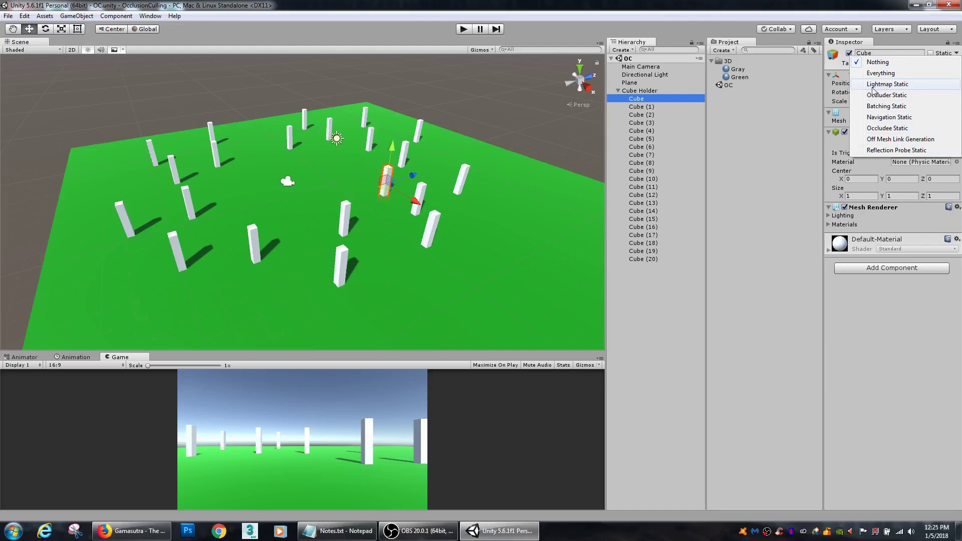
click(945, 74)
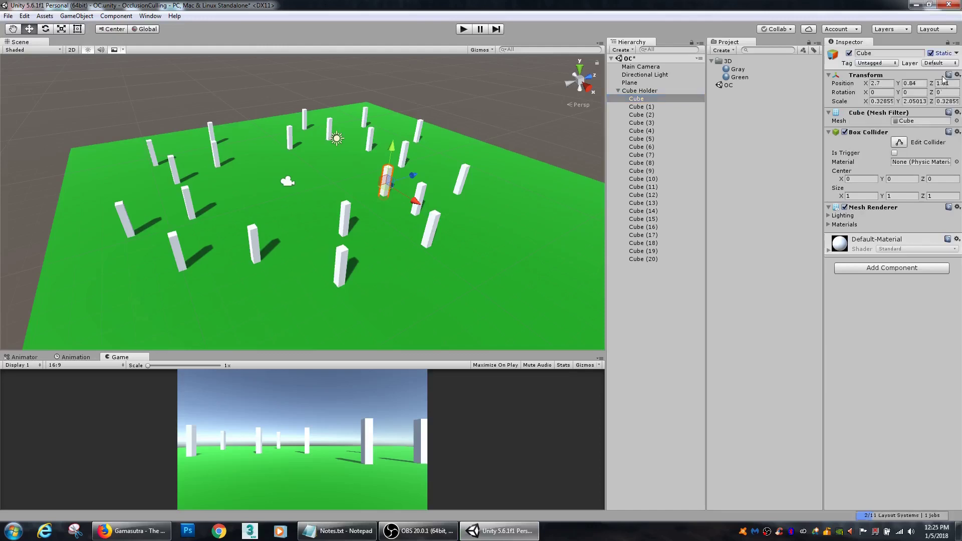
click(956, 53)
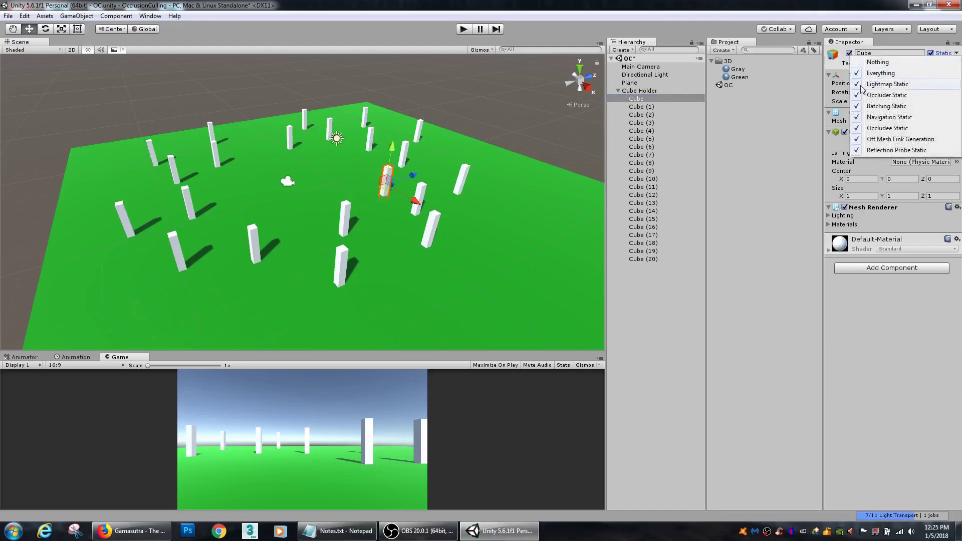
click(861, 85)
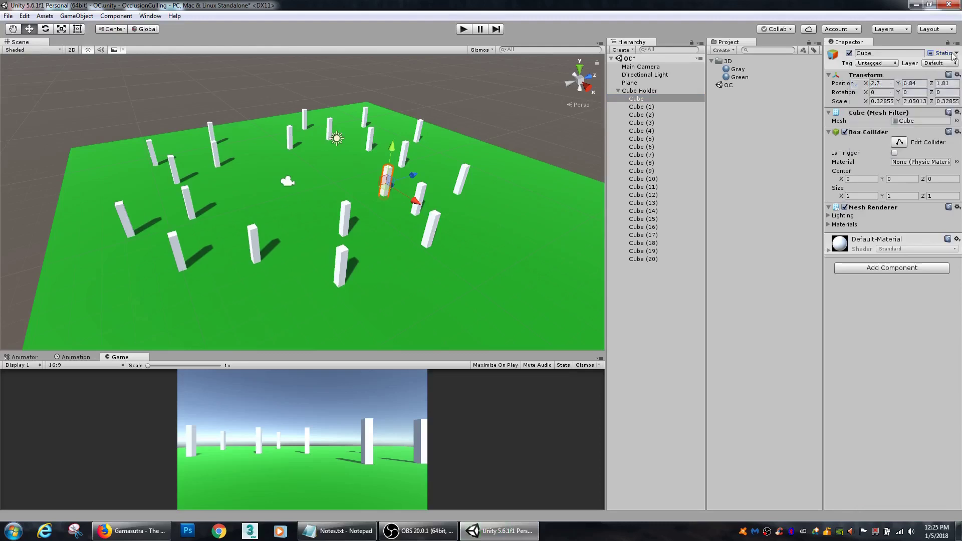
click(957, 54)
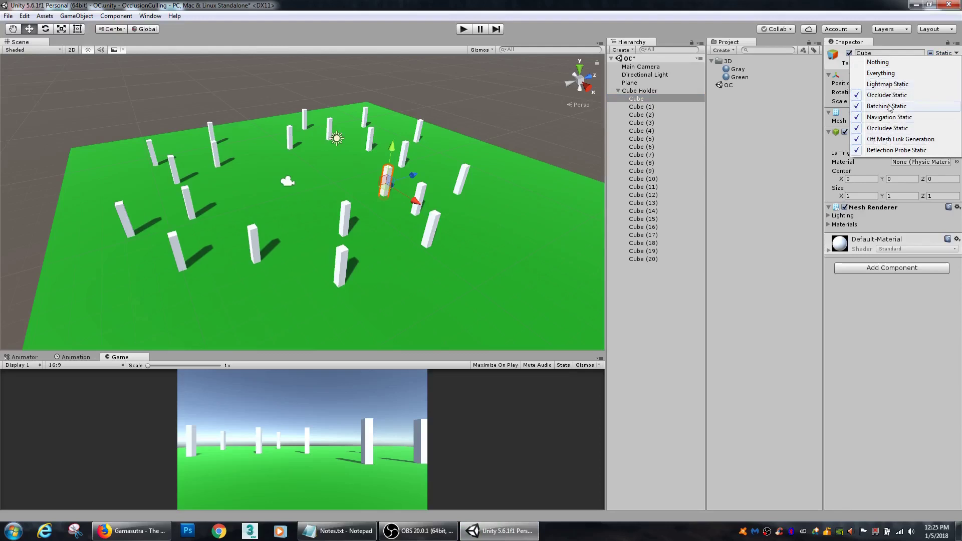
click(654, 294)
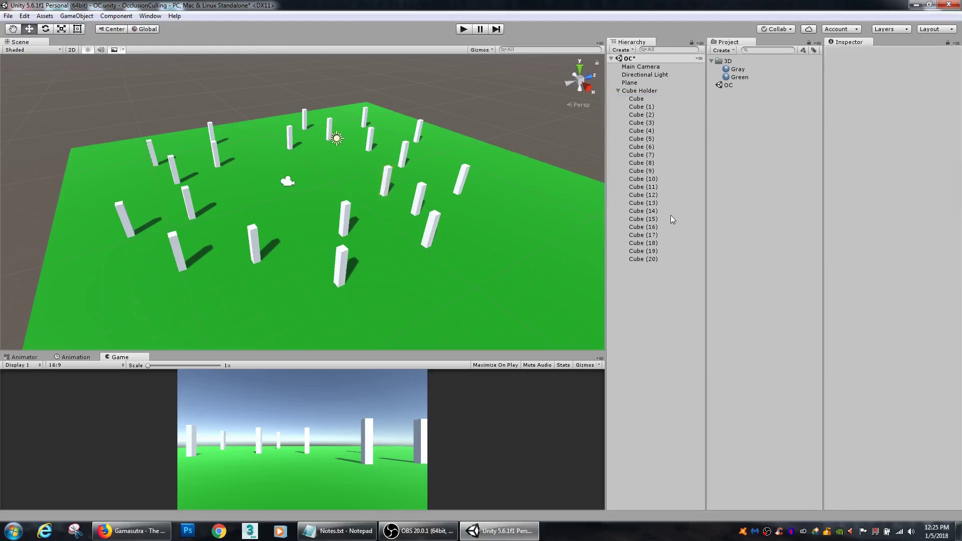
Make Cube (1) through Cube (20) static together, with every static option enabled except Lightmap Static.
click(654, 108)
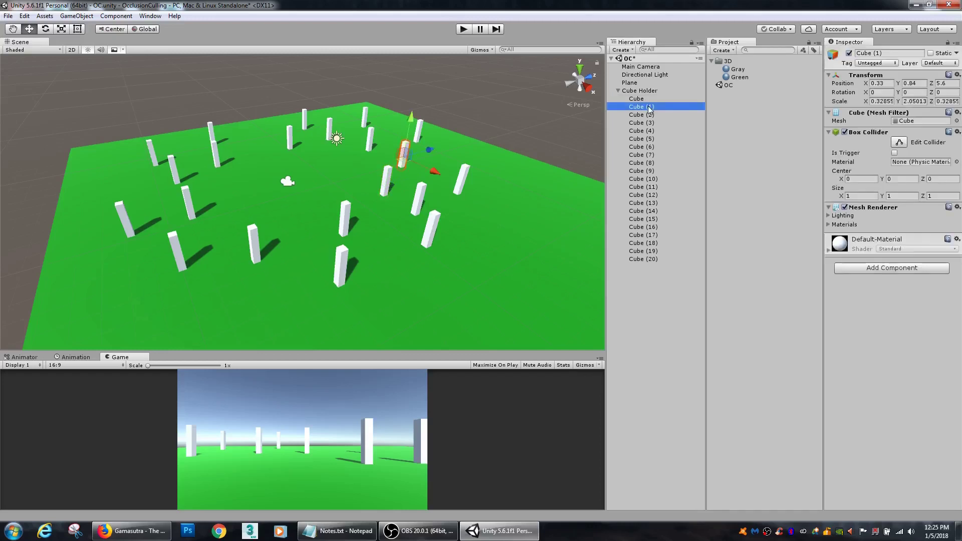
shift+click(653, 260)
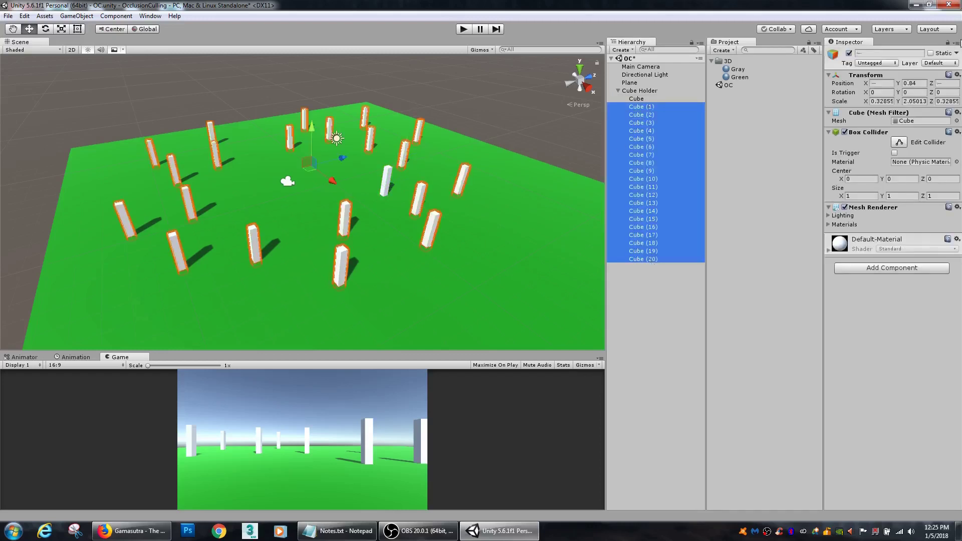
click(943, 54)
click(956, 53)
click(956, 53)
click(956, 53)
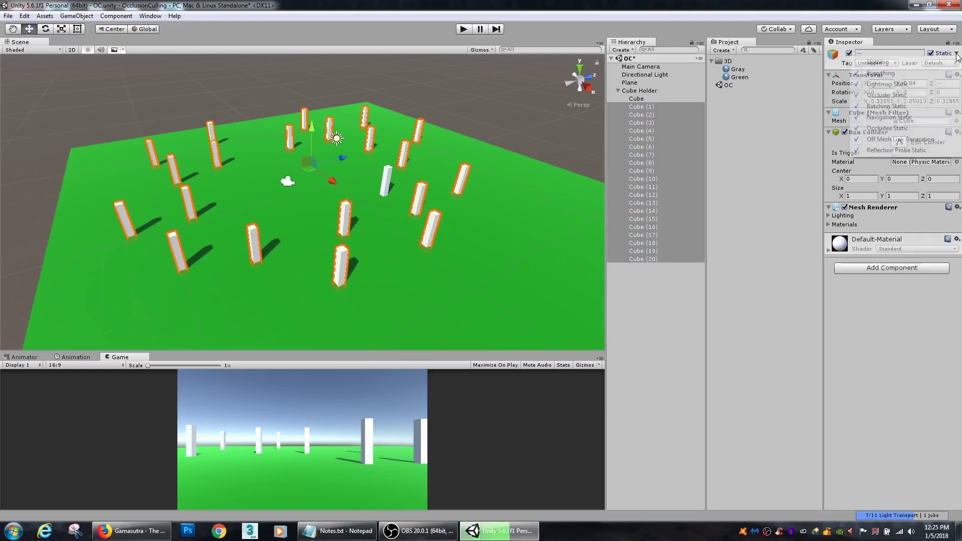
click(908, 84)
click(956, 53)
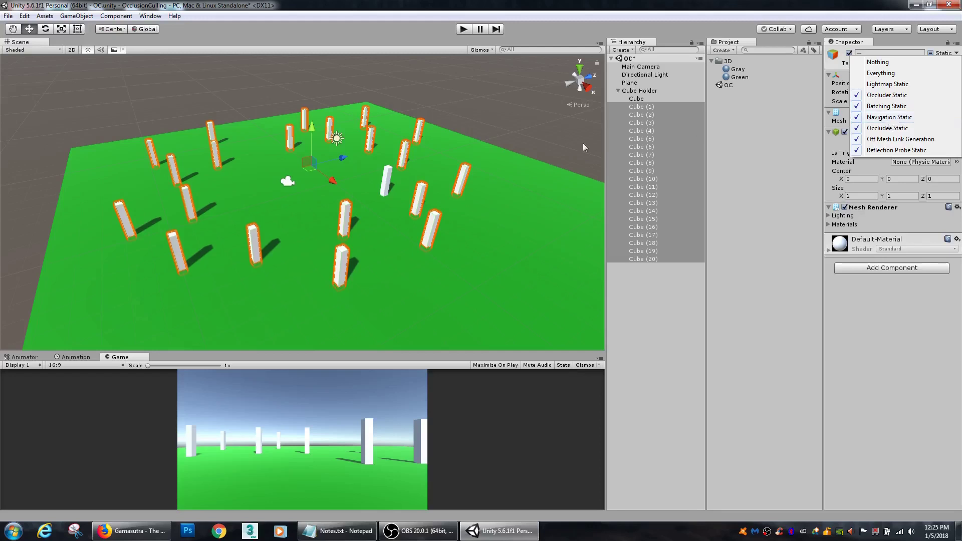
click(653, 283)
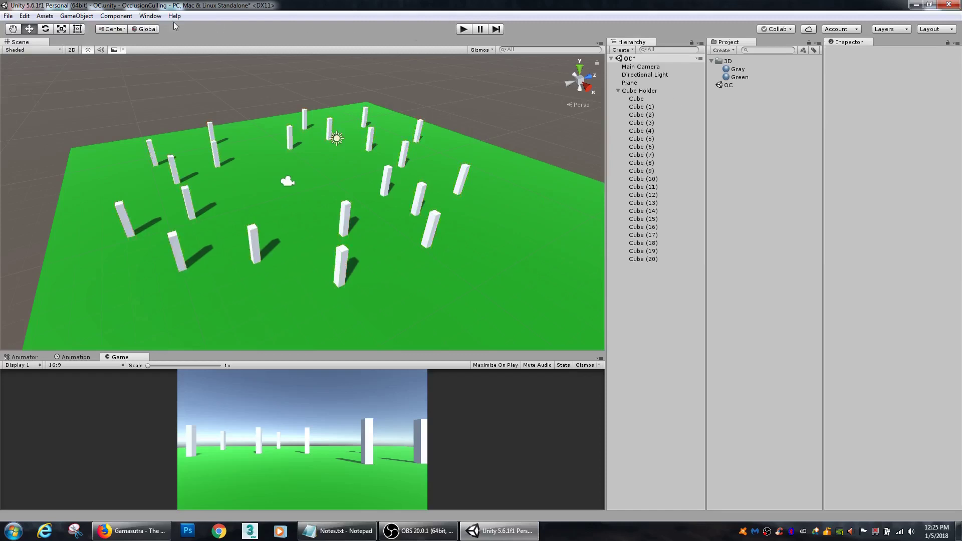
Open the Occlusion Culling window and bake the scene's occlusion data with the default parameters.
click(150, 15)
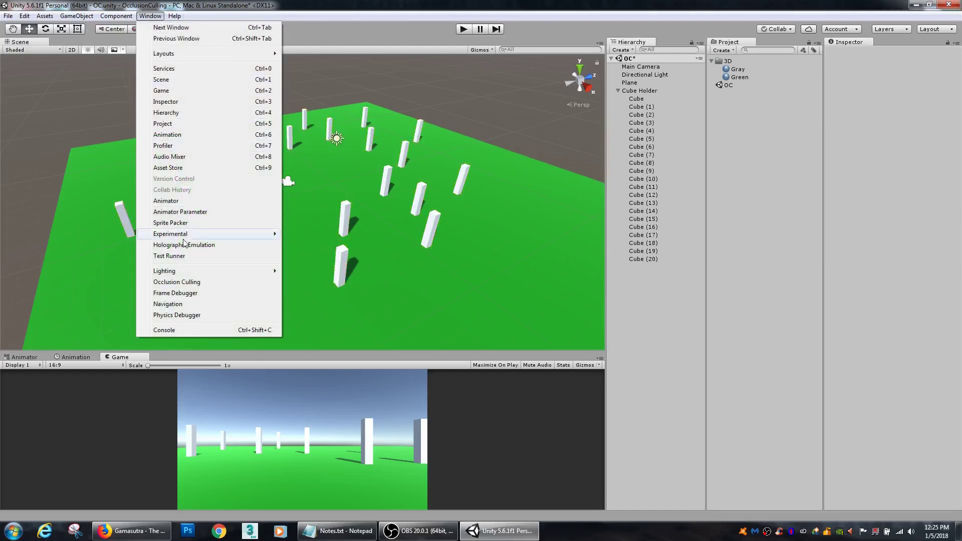
click(190, 283)
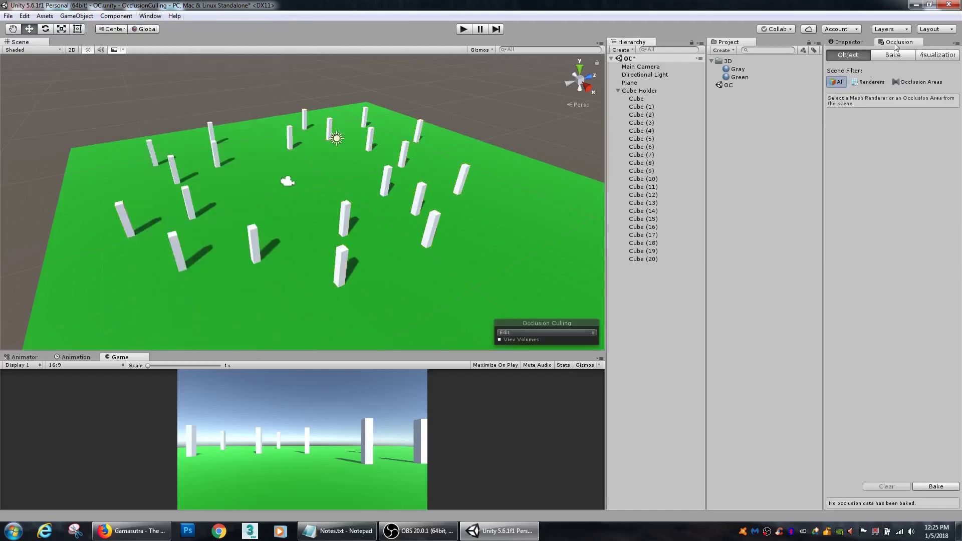
click(902, 58)
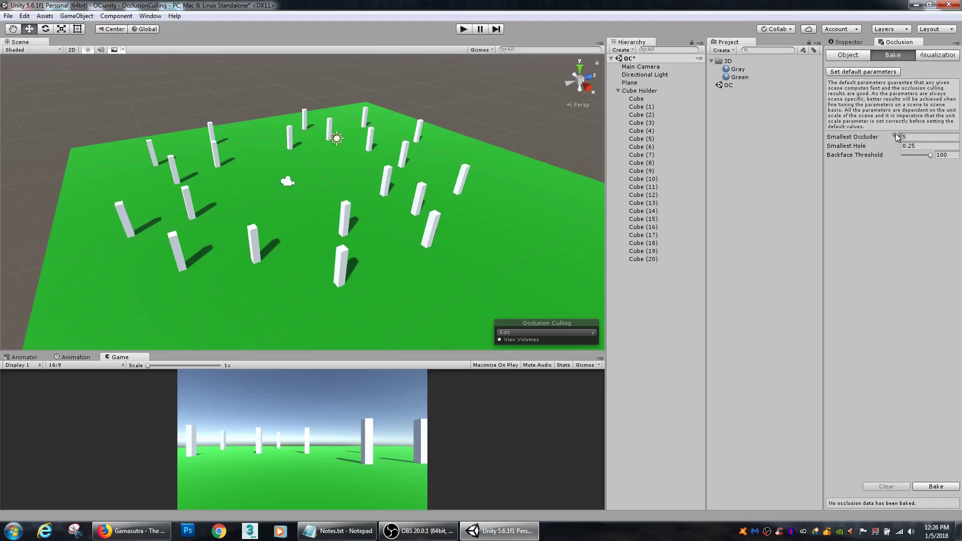
mouse_move(897, 142)
click(936, 487)
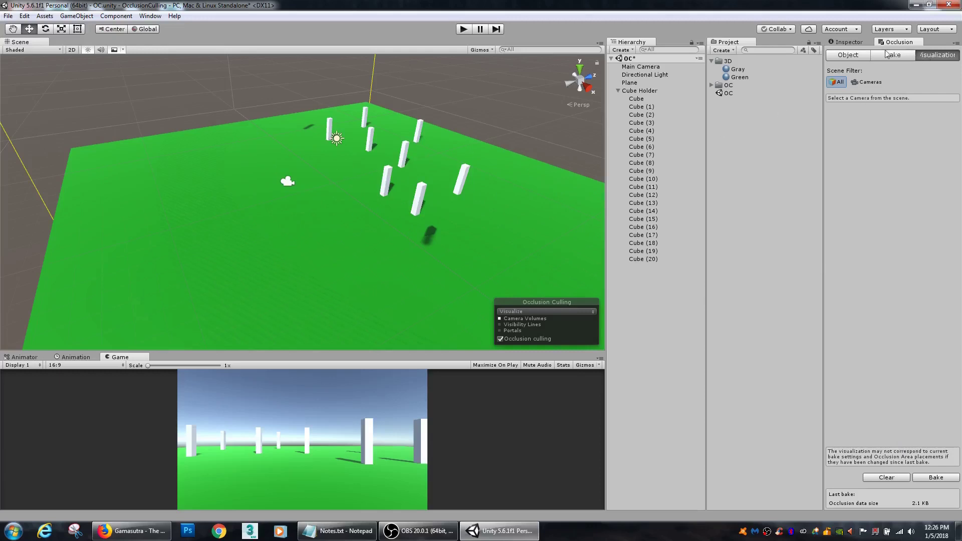
Rotate the Main Camera around its vertical axis with the occlusion visualization on to check which cubes are culled.
click(851, 42)
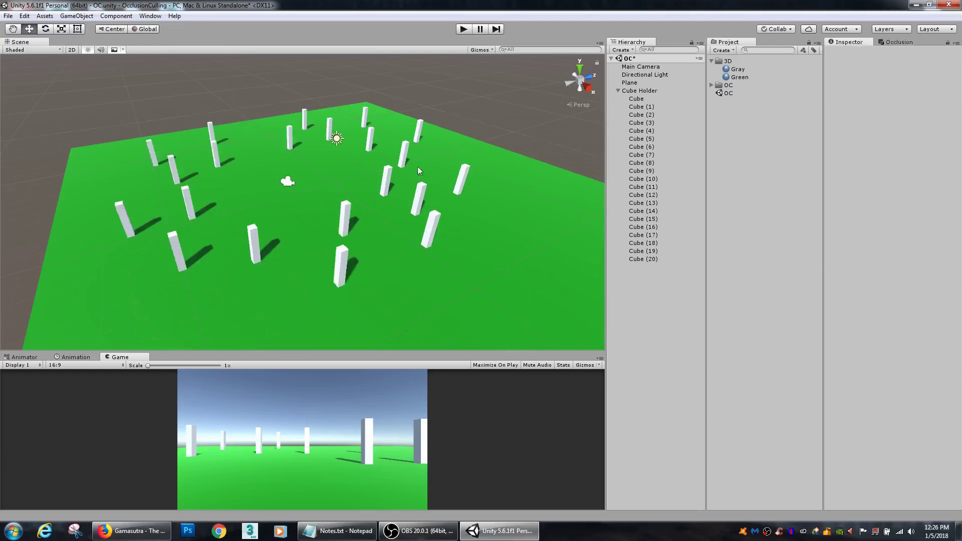
click(887, 43)
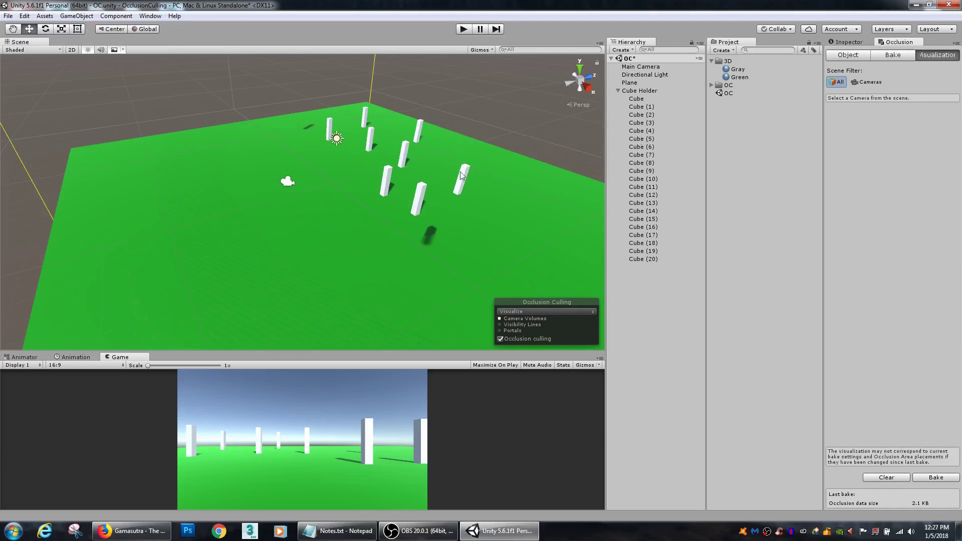
click(635, 67)
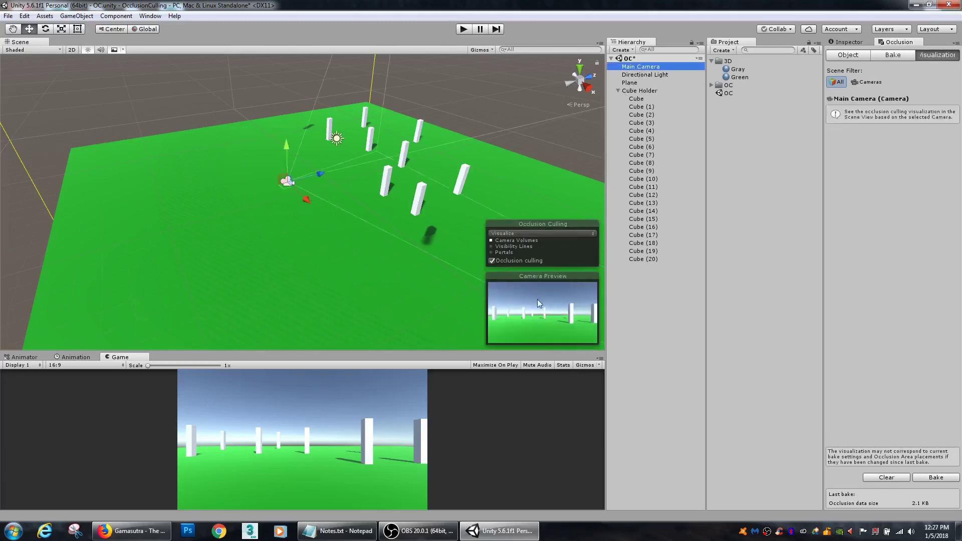
key(e)
drag(293, 196, 665, 148)
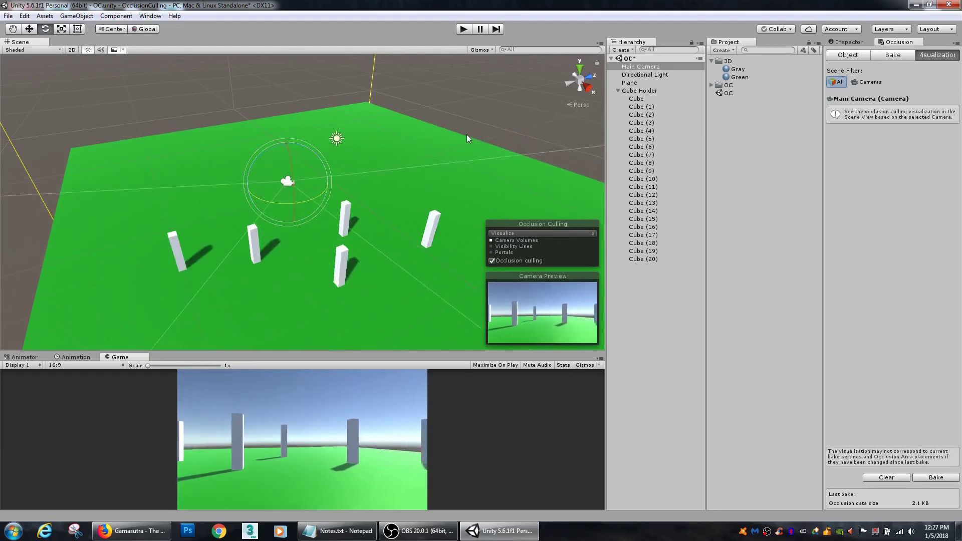
alt+drag(467, 135, 743, 297)
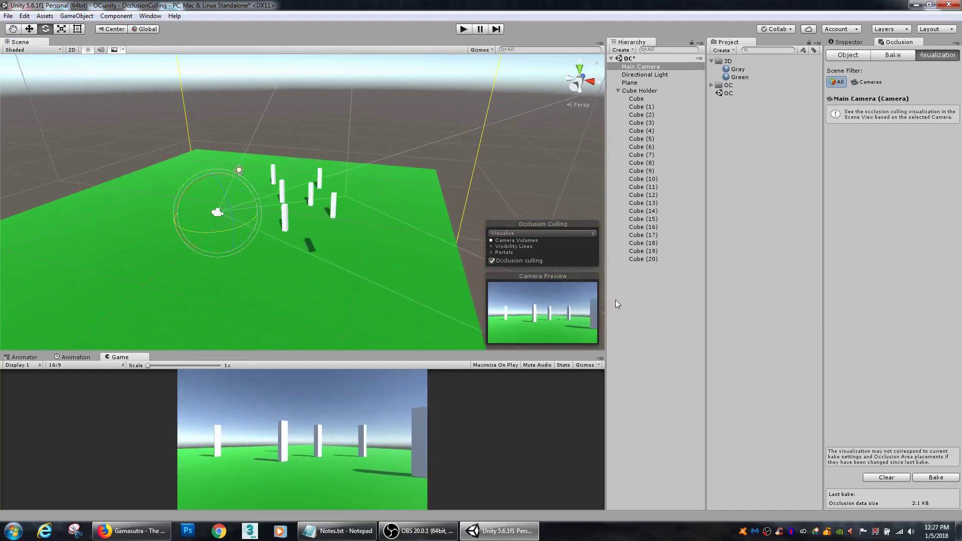
drag(236, 231, 353, 247)
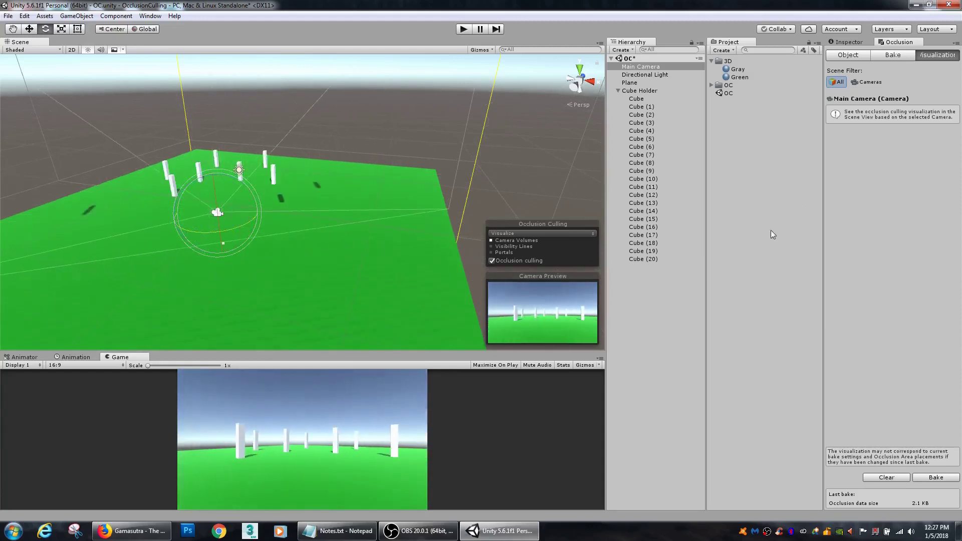
Set the Smallest Occluder to 1, rebake the occlusion data and inspect the view volumes around the cubes.
scroll(328, 206, down, 10)
scroll(387, 176, down, 6)
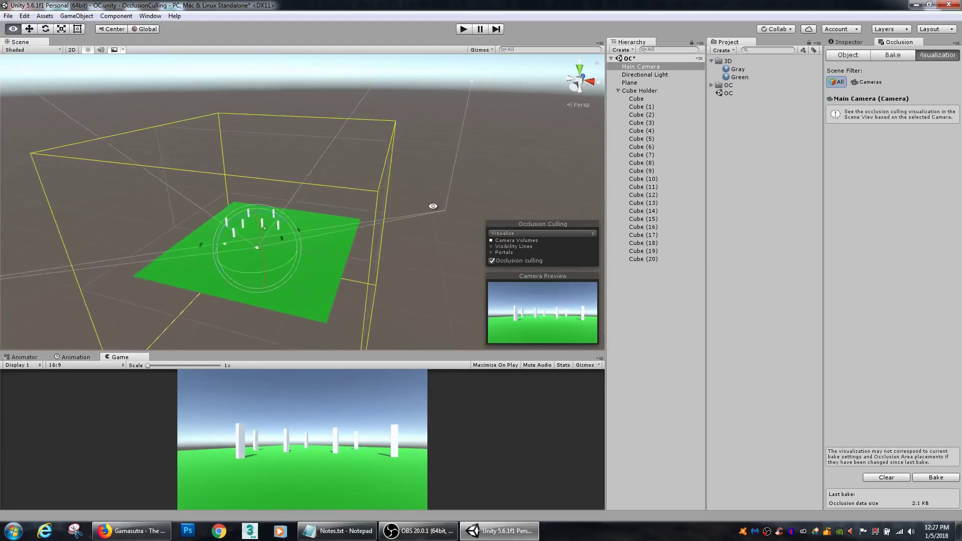
mouse_move(359, 206)
alt+mouse_down()
mouse_move(401, 210)
mouse_move(391, 198)
mouse_move(344, 204)
alt+mouse_up()
click(439, 187)
scroll(460, 202, up, 3)
alt+drag(459, 202, 431, 185)
click(902, 56)
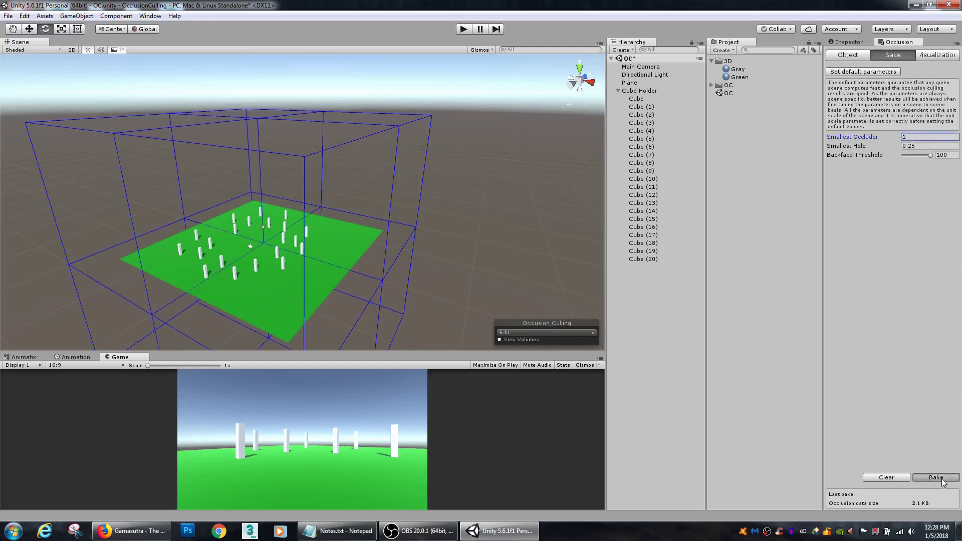
alt+drag(325, 250, 288, 191)
scroll(329, 219, up, 5)
scroll(293, 193, down, 3)
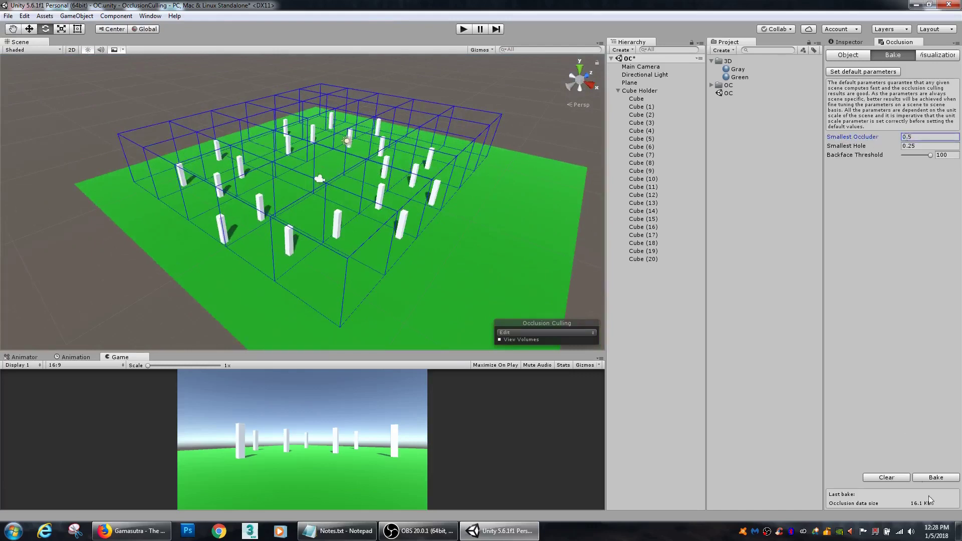
Set the Smallest Occluder to 0.5, rebake the occlusion data and inspect the finer view volumes.
click(930, 482)
scroll(306, 209, up, 3)
alt+drag(306, 209, 164, 226)
alt+drag(457, 168, 481, 216)
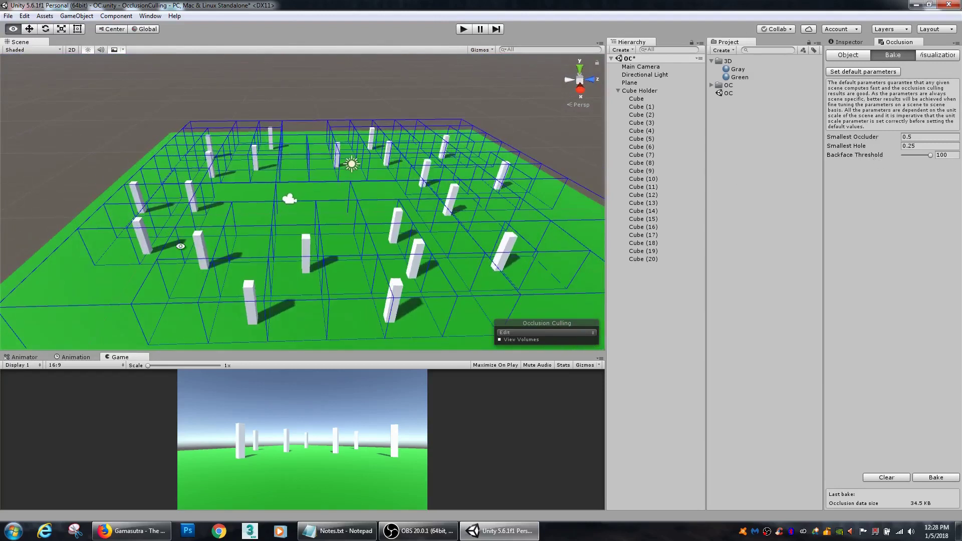
alt+drag(887, 154, 885, 143)
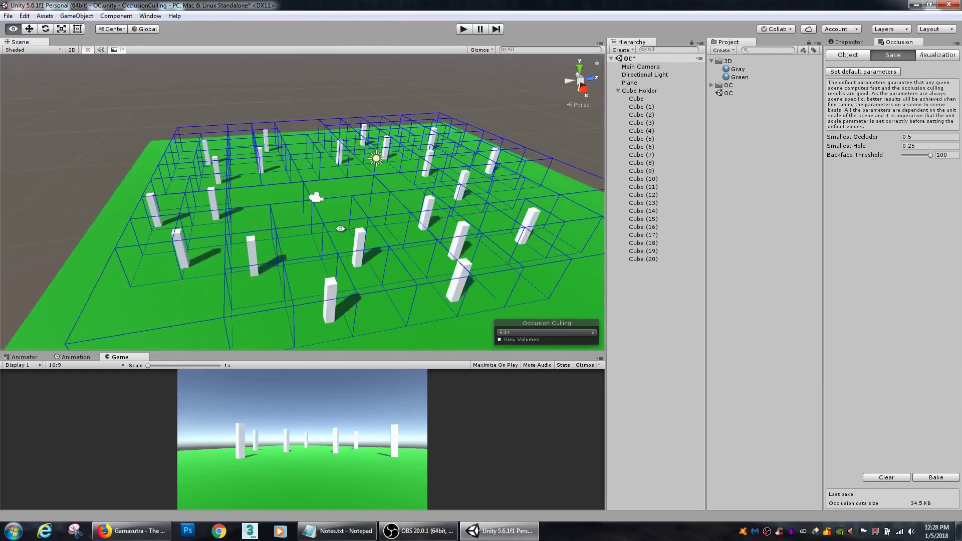
click(919, 136)
middle_drag(239, 105, 209, 85)
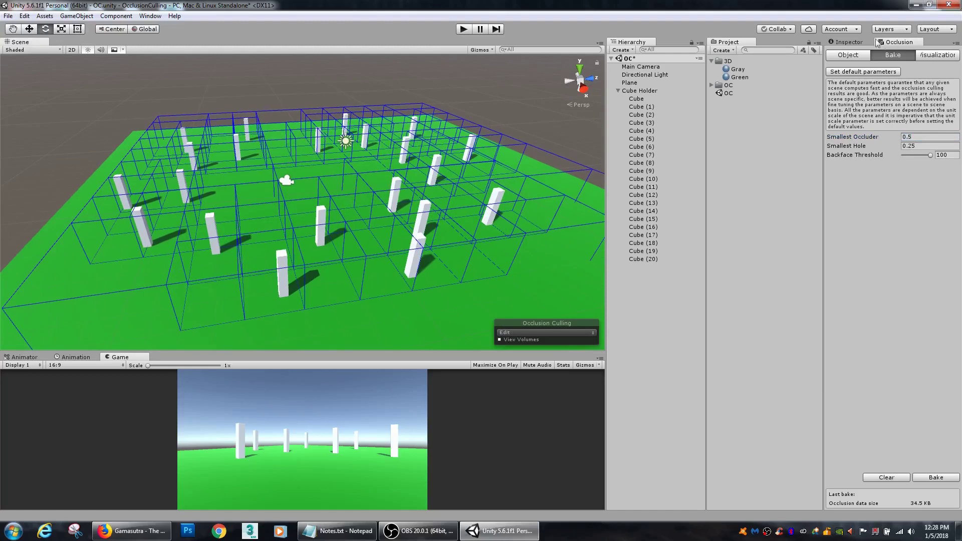
click(118, 16)
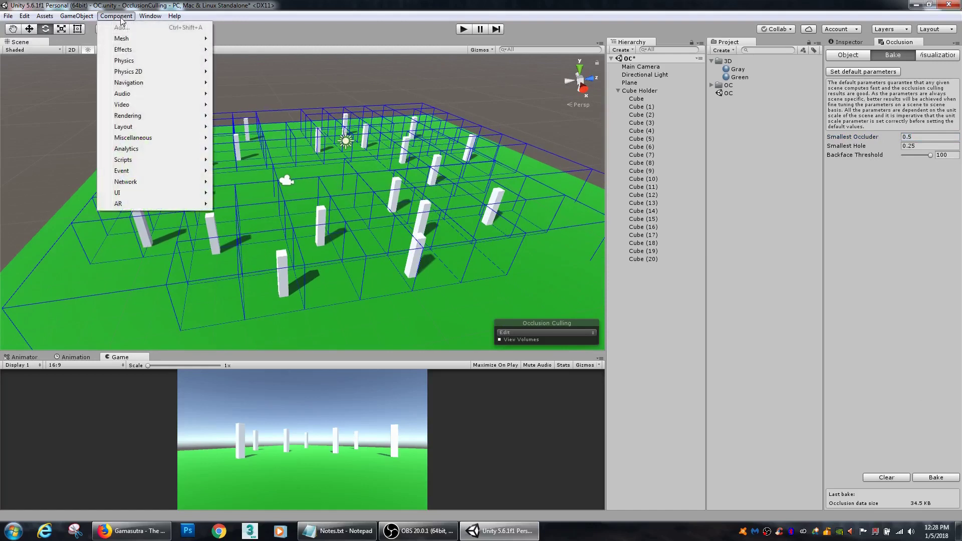
mouse_move(95, 20)
mouse_move(149, 43)
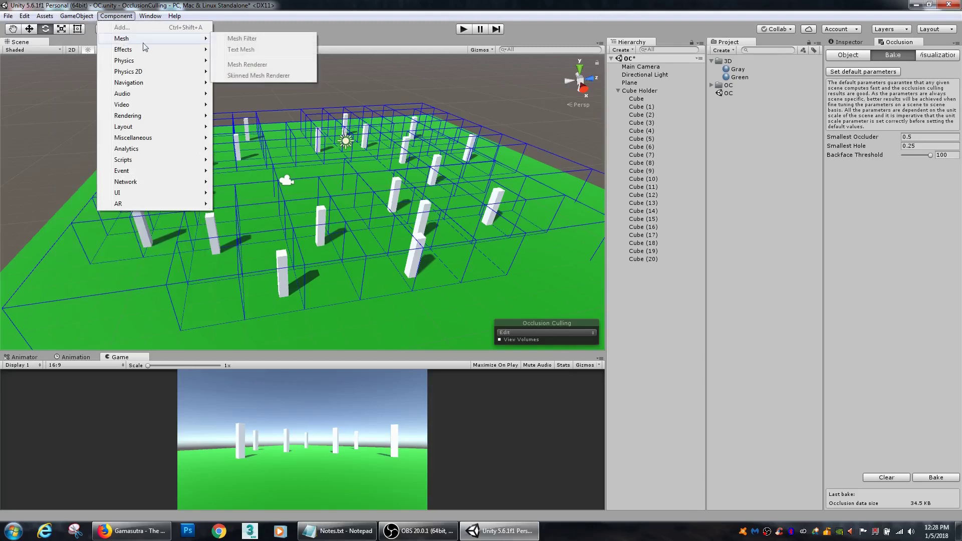
mouse_move(150, 143)
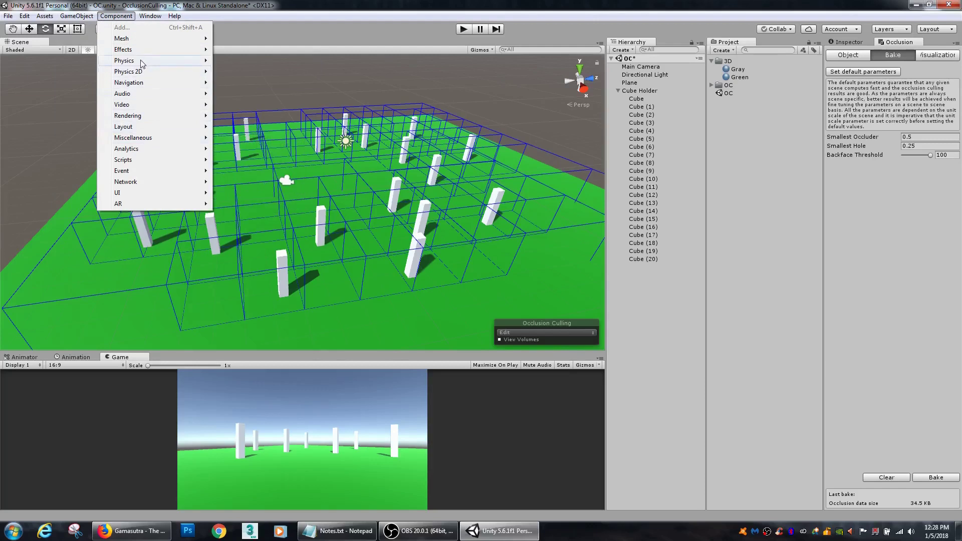
mouse_move(132, 117)
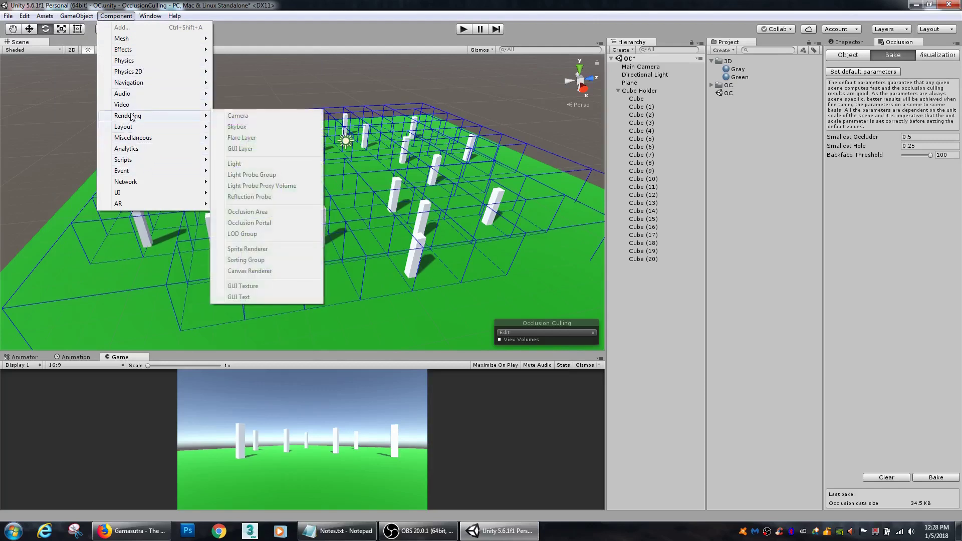
click(646, 311)
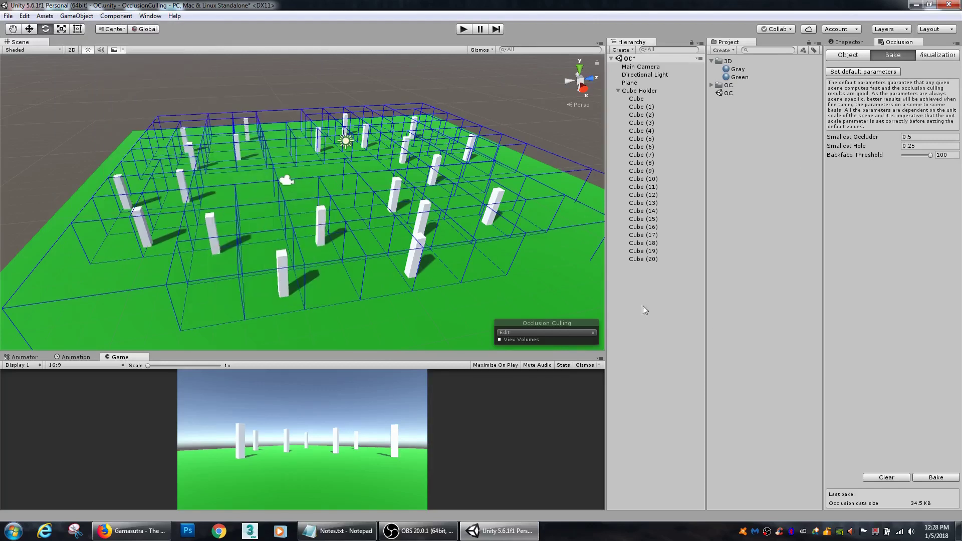
click(844, 43)
click(80, 16)
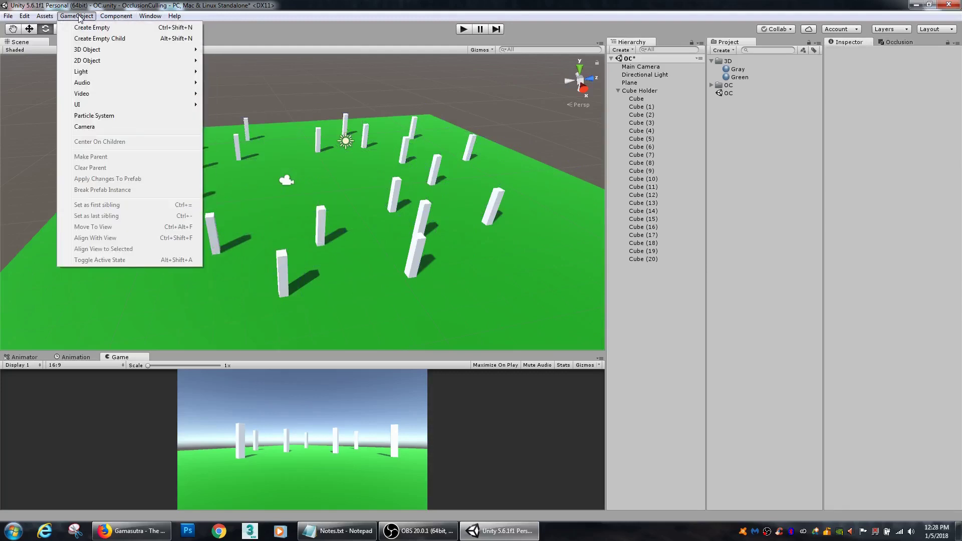
mouse_move(116, 16)
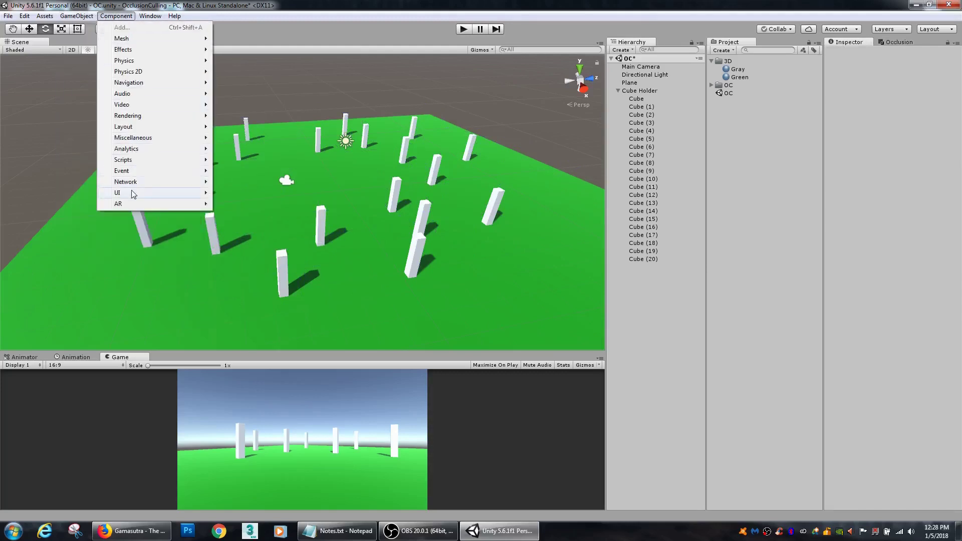
mouse_move(130, 118)
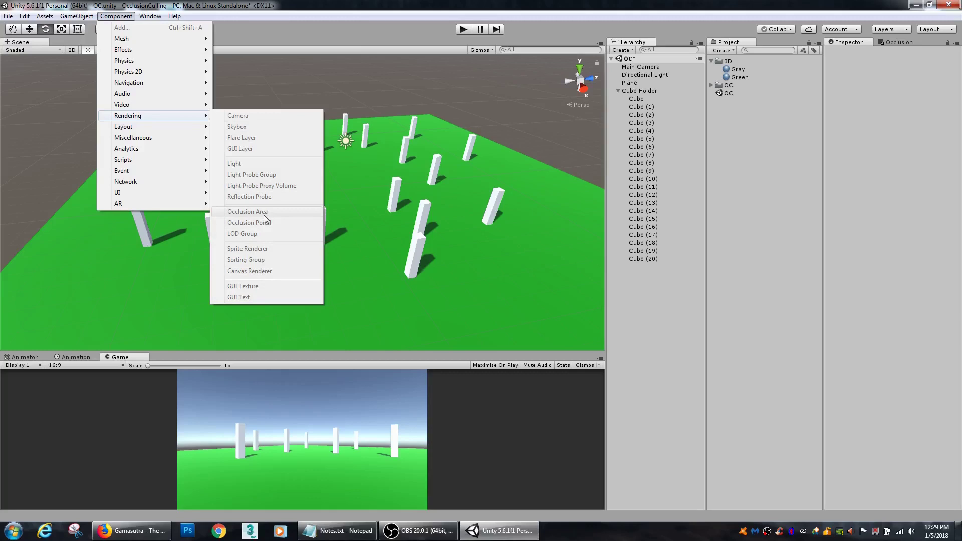
click(631, 91)
click(76, 16)
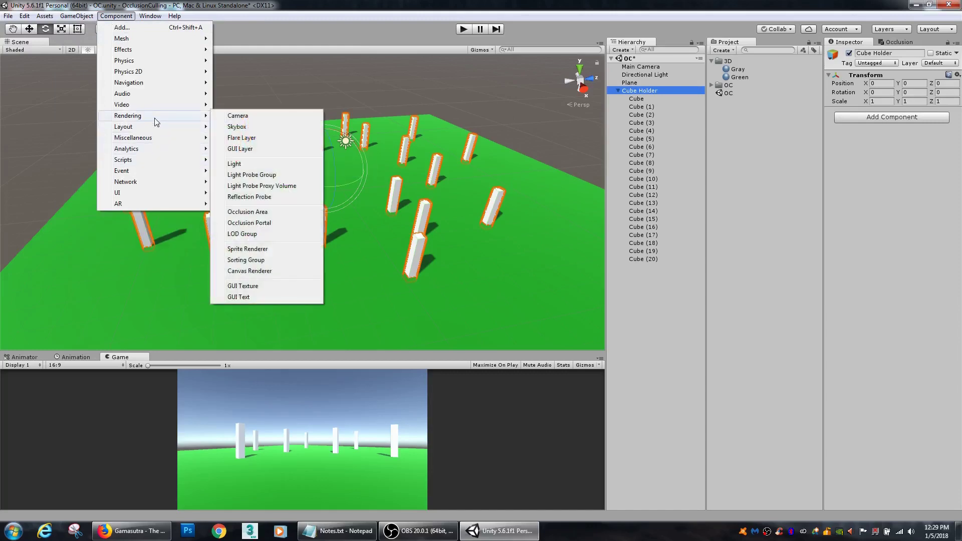
click(666, 298)
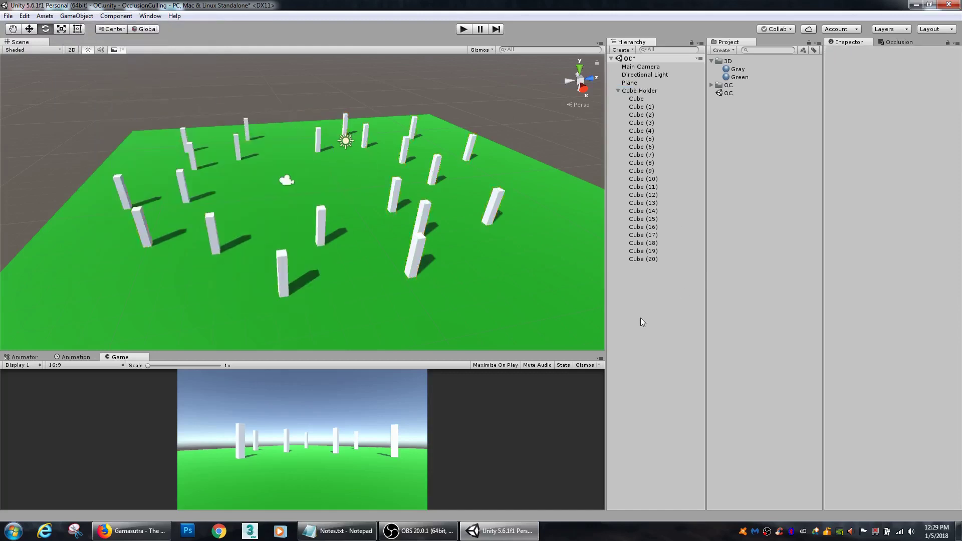
Create an empty GameObject at the scene root and raise it above the plane to about Y -1.58.
key(ctrl+shift+n)
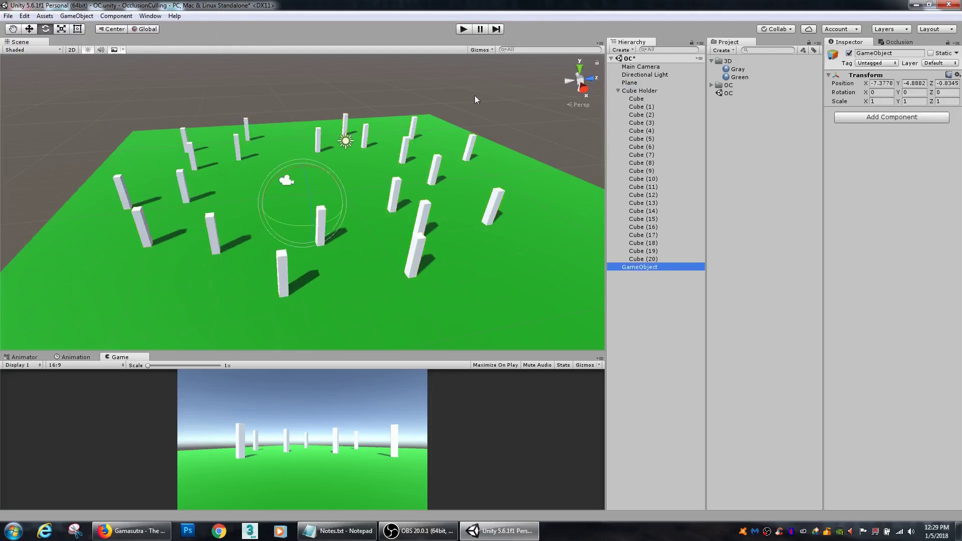
alt+right_drag(336, 221, 327, 216)
key(e)
drag(326, 216, 302, 136)
key(ctrl+z)
key(w)
Add an Occlusion Area rendering component to the empty GameObject.
click(117, 15)
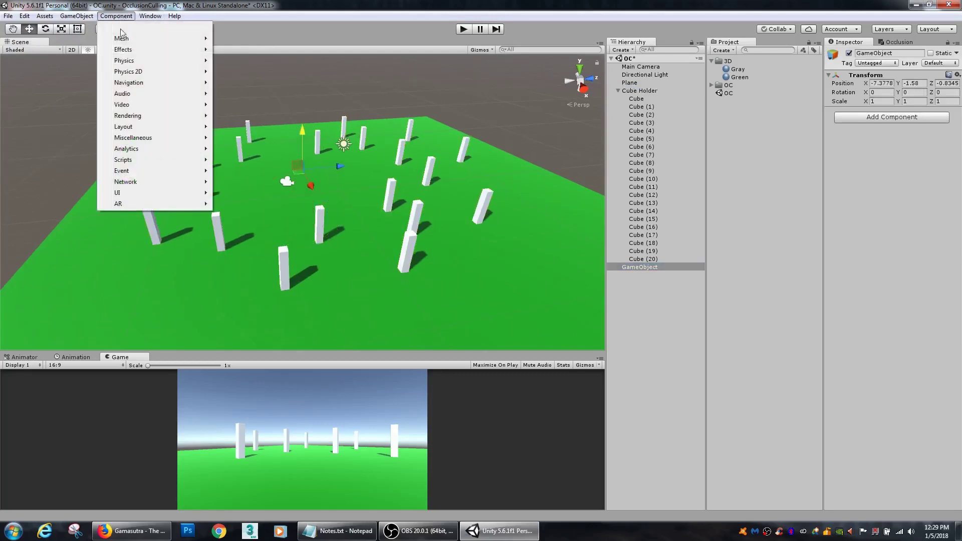
mouse_move(134, 117)
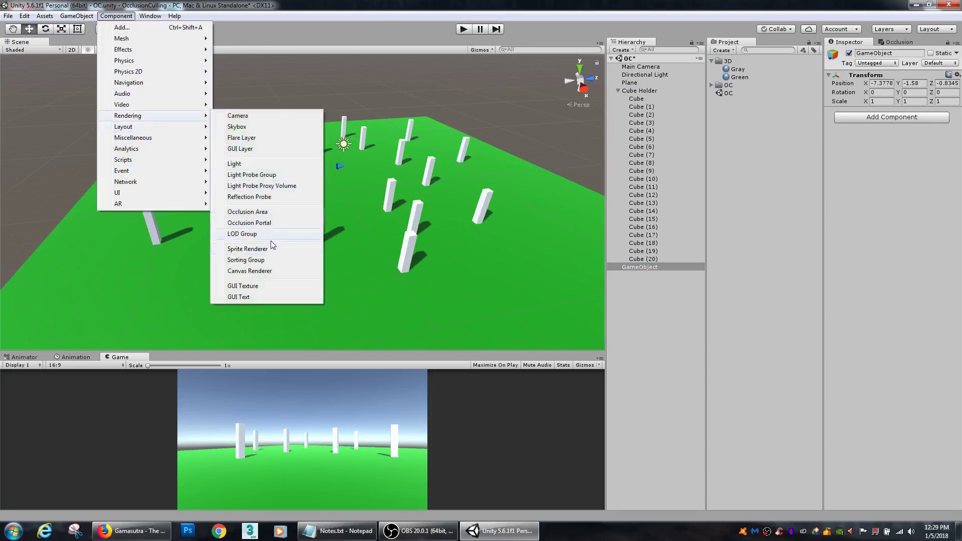
click(272, 212)
Enlarge the occlusion area to about 9.7 × 7.1 × 7.8 and move its GameObject to about X -9.61, Y 1.53, Z 7.03.
alt+drag(369, 176, 325, 174)
alt+drag(239, 132, 228, 93)
drag(238, 191, 365, 283)
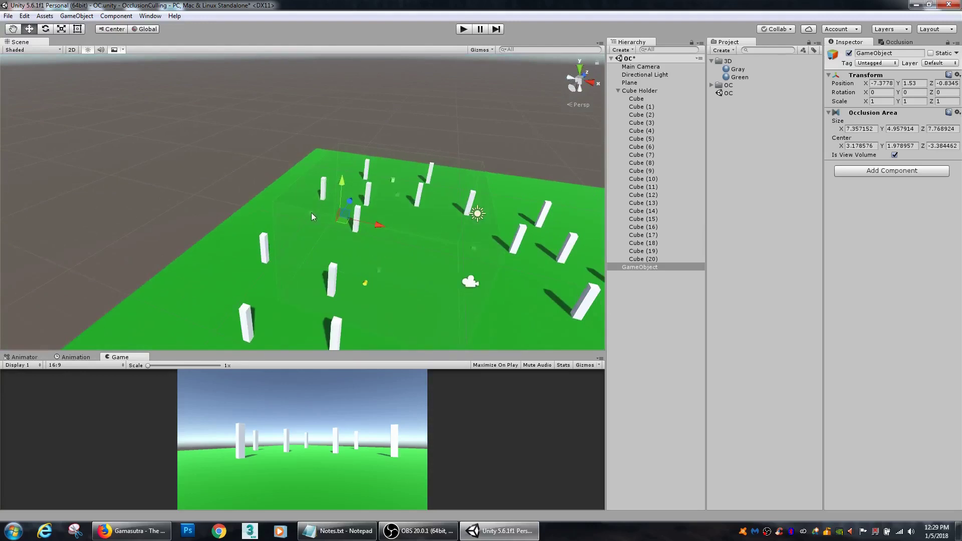
drag(311, 212, 272, 204)
alt+drag(400, 163, 380, 195)
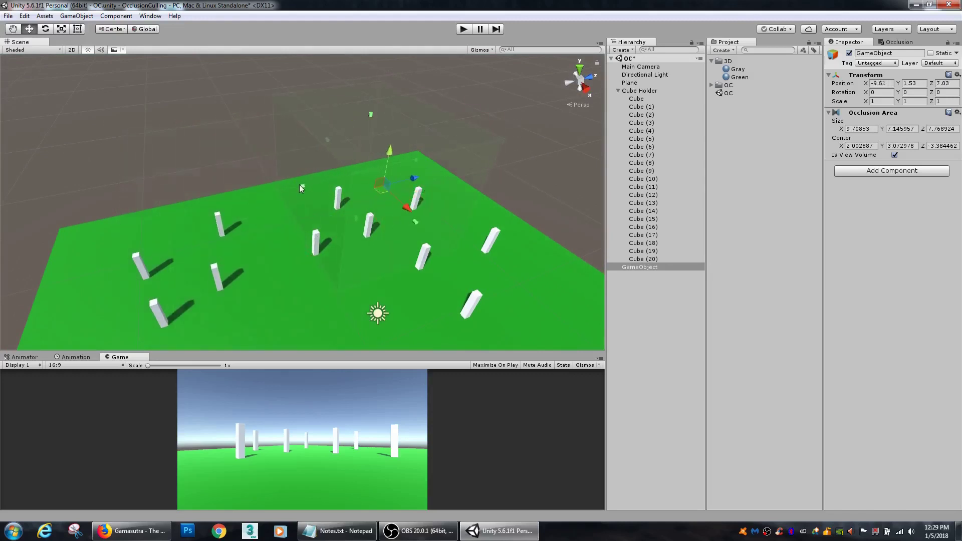
Extend the occlusion area to about 9.7 × 8.6 × 11.6 and move its GameObject to about X -11.21, Y -2.71, Z 9.83.
drag(301, 187, 241, 200)
alt+drag(387, 164, 391, 191)
alt+right_drag(381, 193, 305, 201)
alt+drag(304, 202, 265, 211)
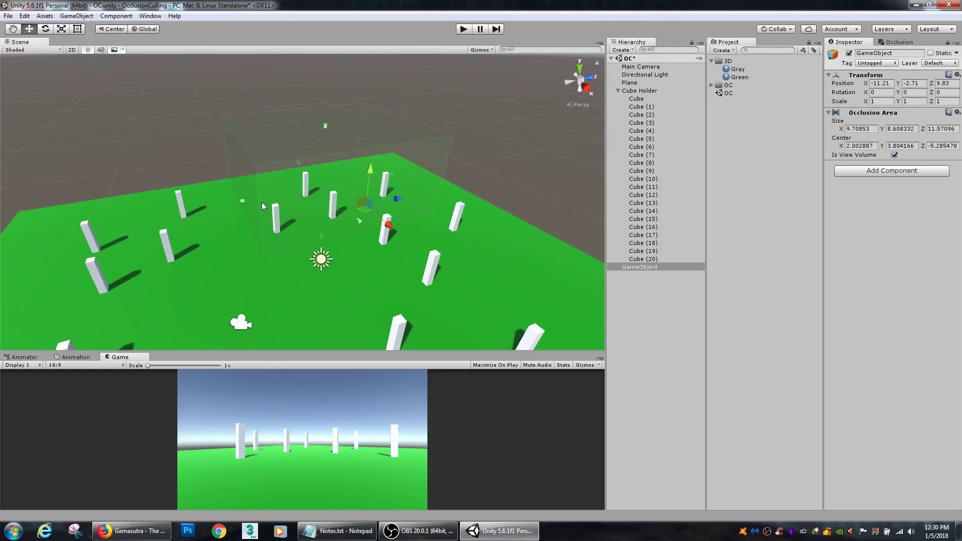
alt+drag(262, 206, 451, 236)
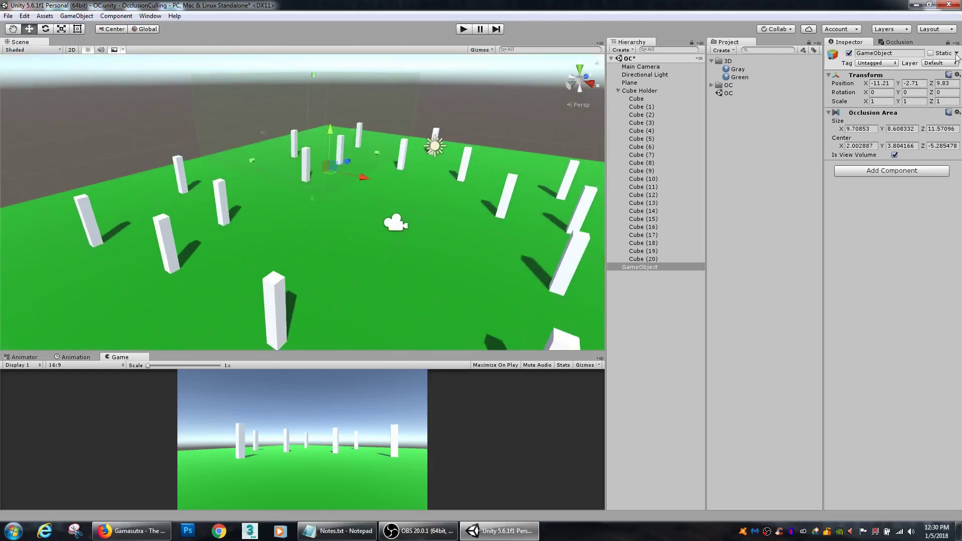
Rebake the occlusion data with the occlusion area in place and inspect the view volumes from several sides.
click(896, 42)
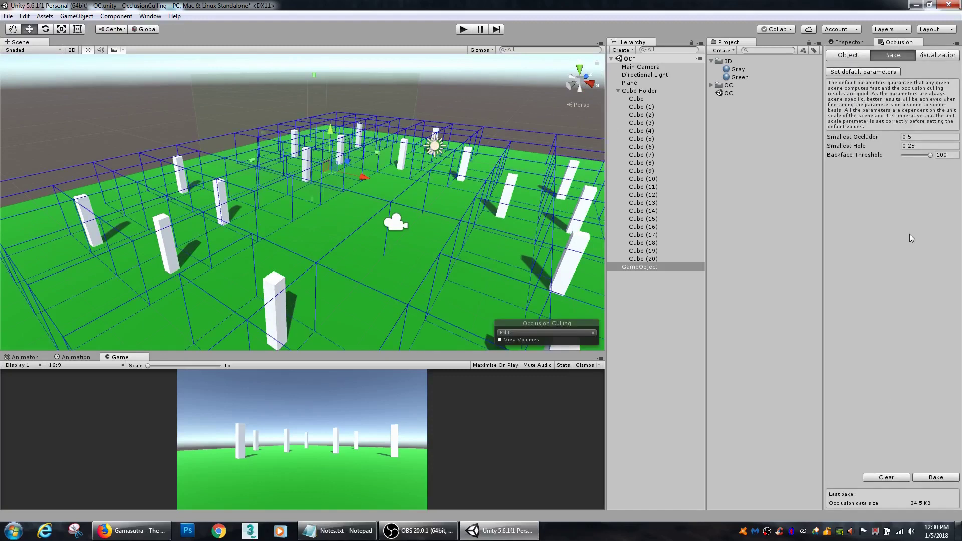
click(936, 478)
alt+drag(351, 191, 281, 120)
alt+drag(426, 195, 571, 272)
alt+drag(304, 214, 238, 226)
Stretch the occlusion area to about 16.1 × 16.8 × 11.6, rebake the occlusion data and inspect the view volumes.
drag(304, 163, 303, 69)
click(937, 477)
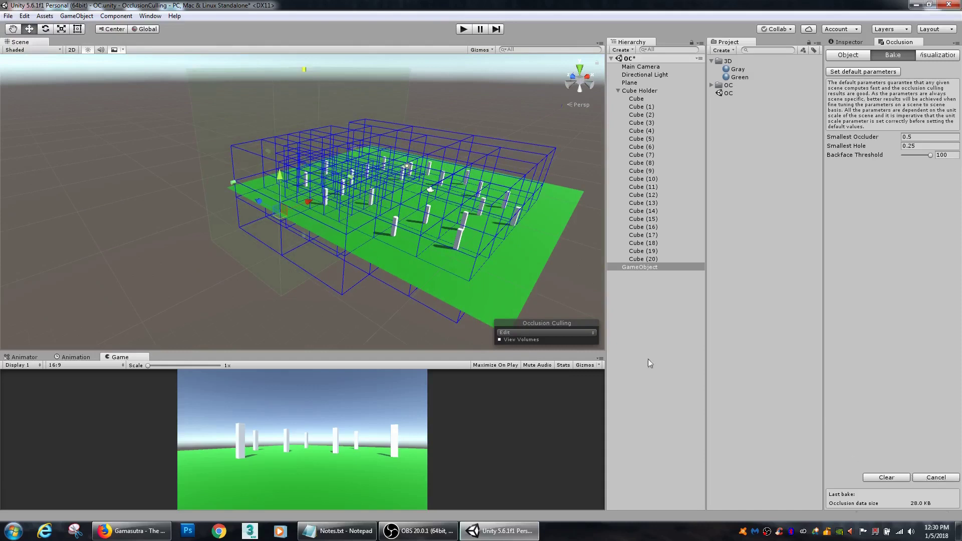
alt+drag(375, 228, 349, 196)
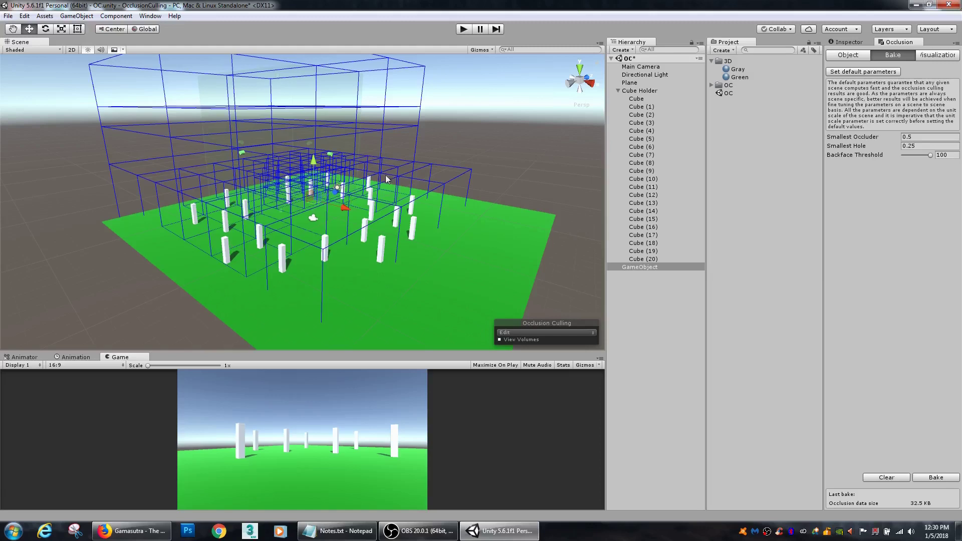
click(833, 43)
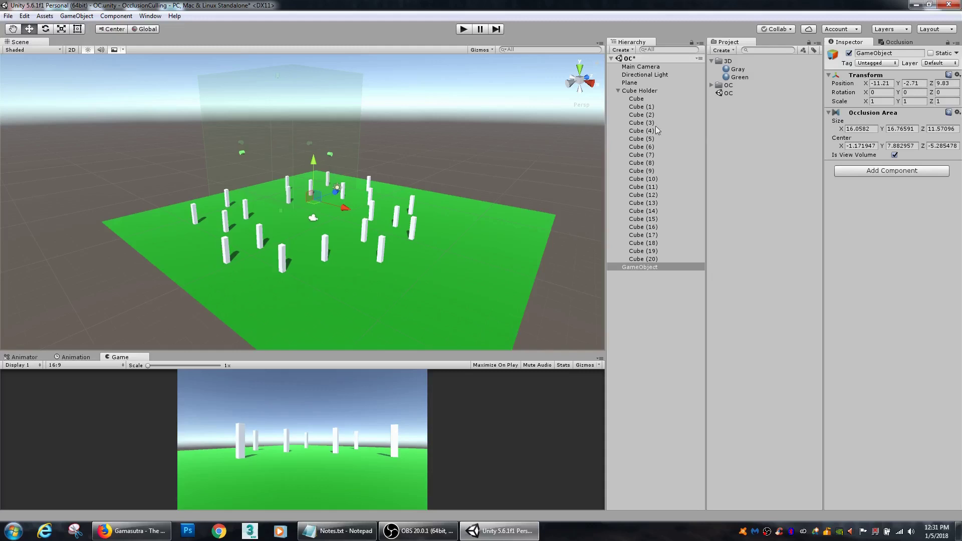
mouse_move(381, 104)
middle_down()
mouse_move(370, 107)
mouse_move(381, 120)
middle_up()
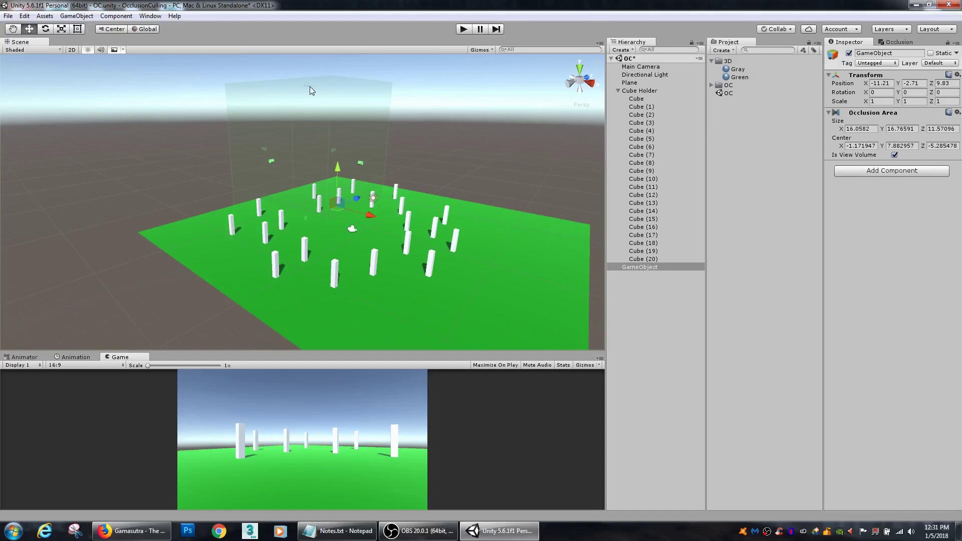
key(Right)
key(Down)
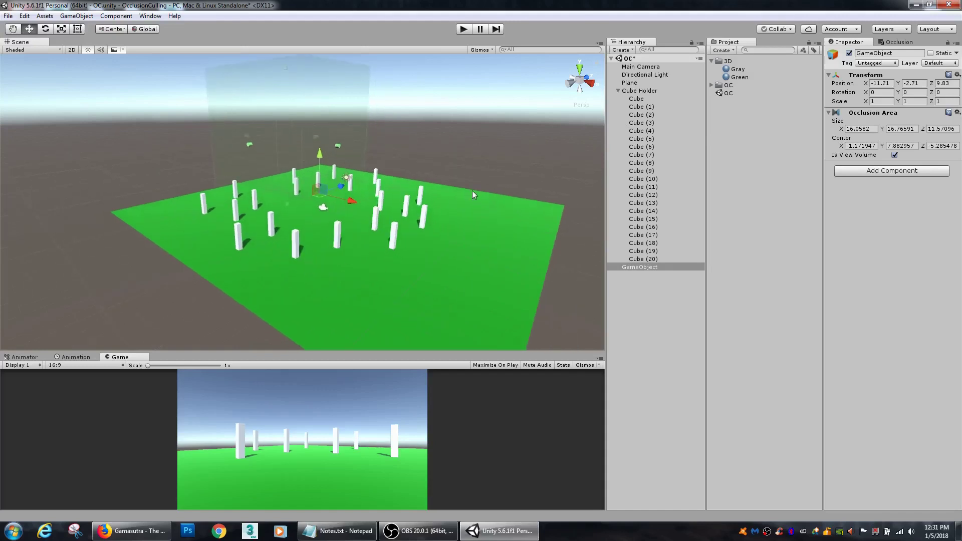